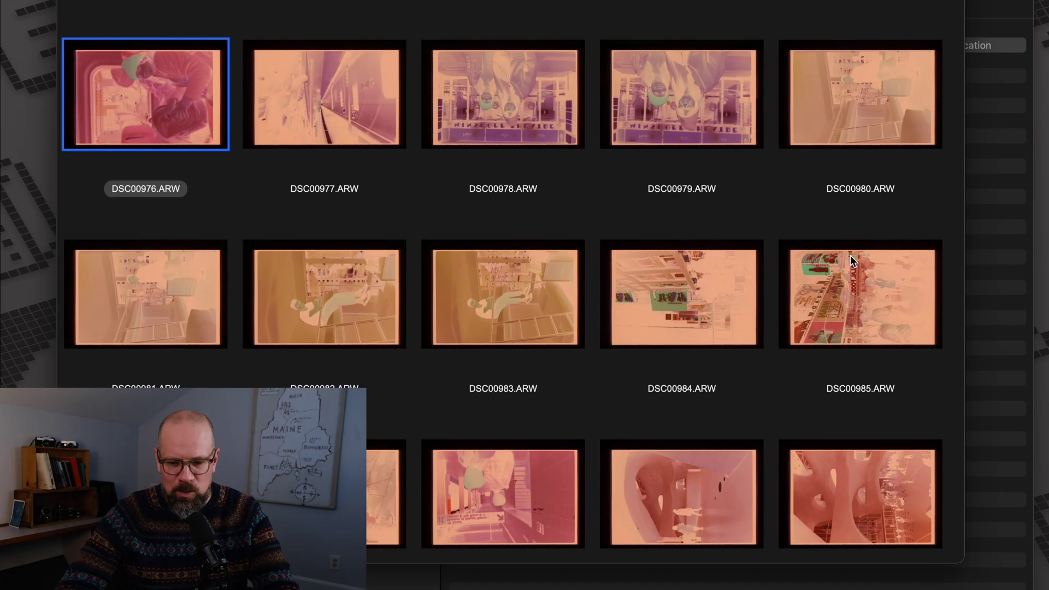
# - Open DSC00985 and set its process type to Color Negative
pyautogui.doubleClick(851, 320)
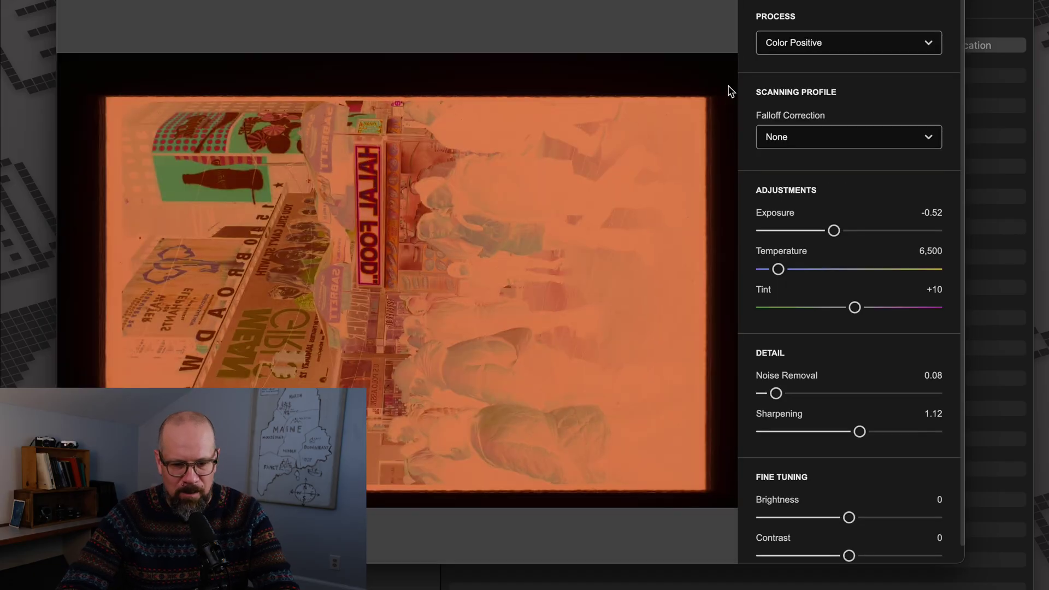
pyautogui.click(797, 50)
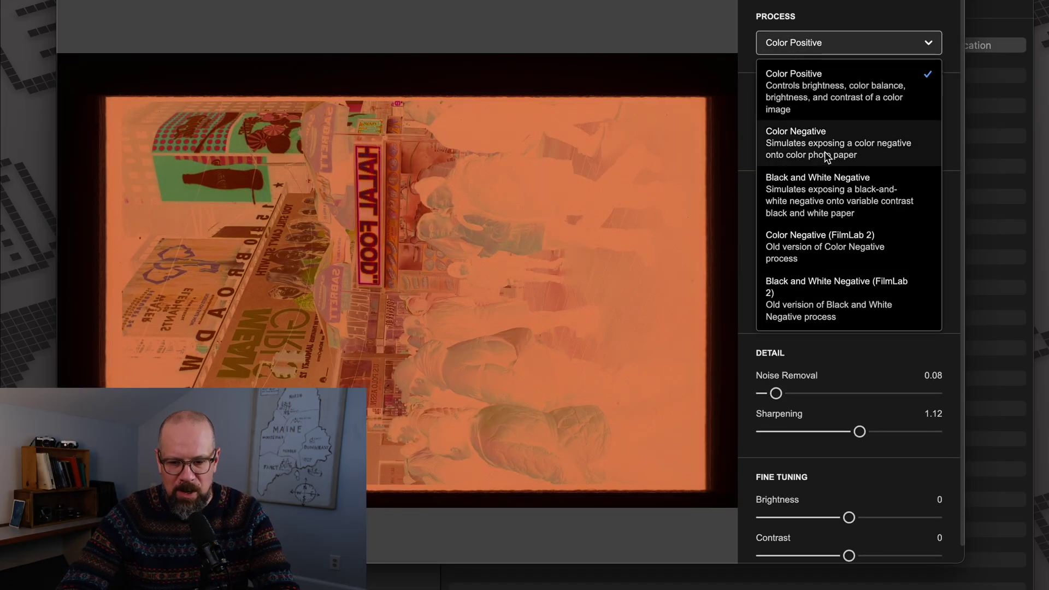
pyautogui.click(803, 147)
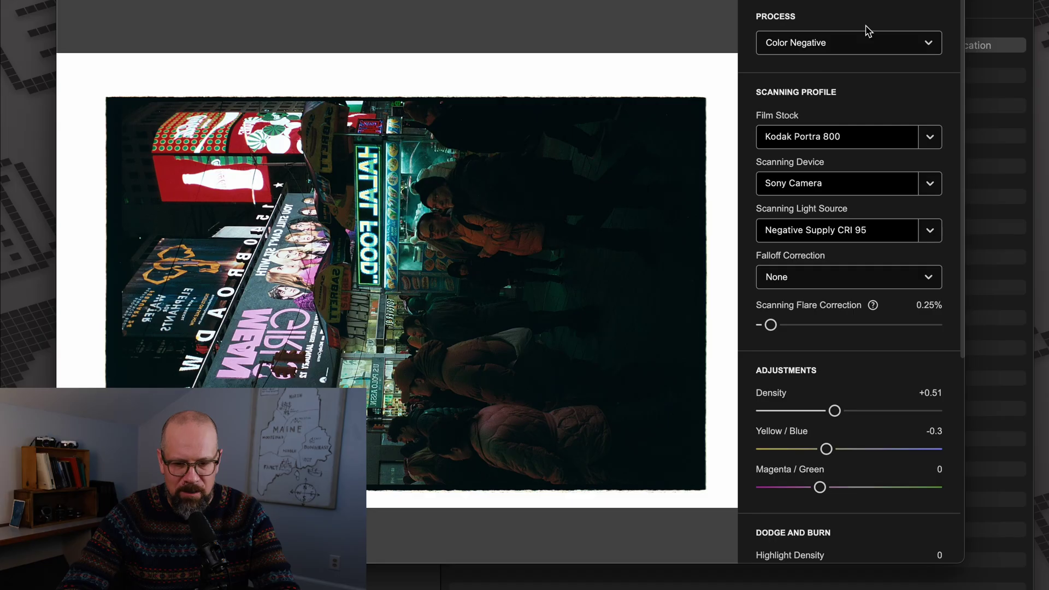
# - Rotate the scan upright, mirror it, and crop off the white border
pyautogui.press('r')
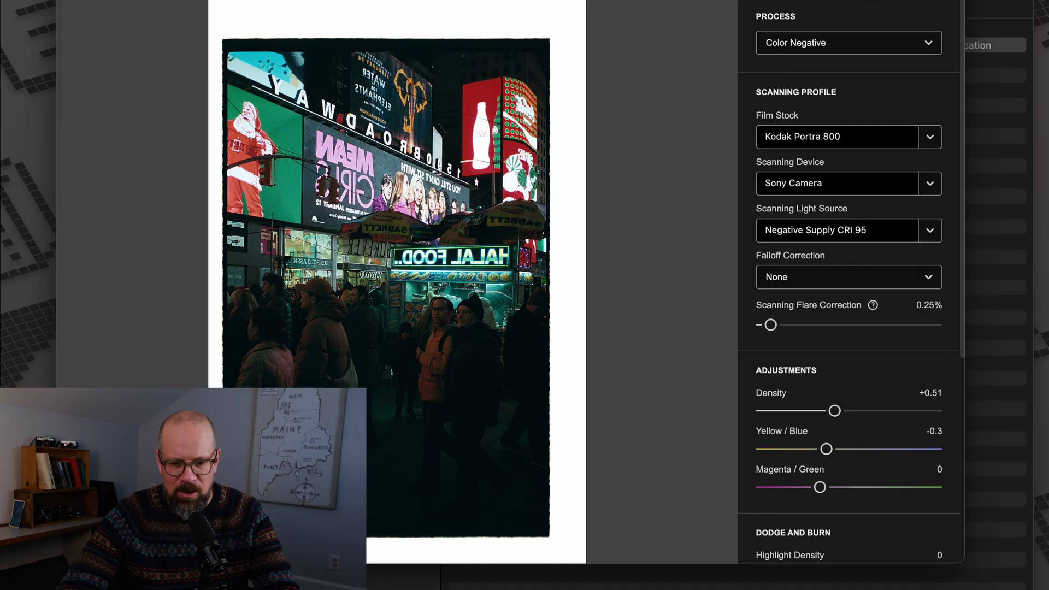
pyautogui.press('h')
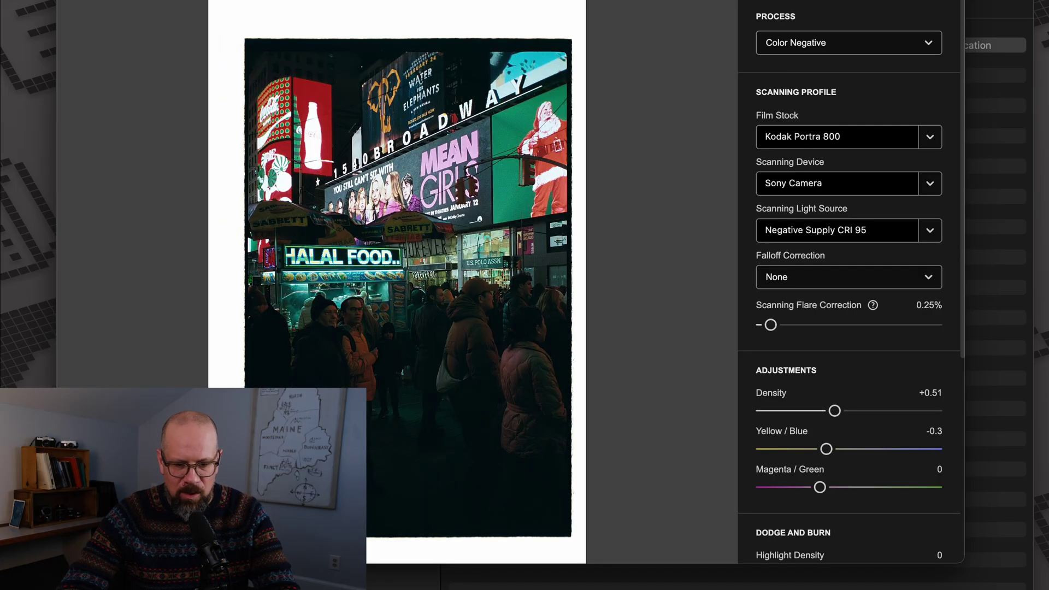
pyautogui.press('c')
pyautogui.moveTo(239, 28); pyautogui.dragTo(267, 55)
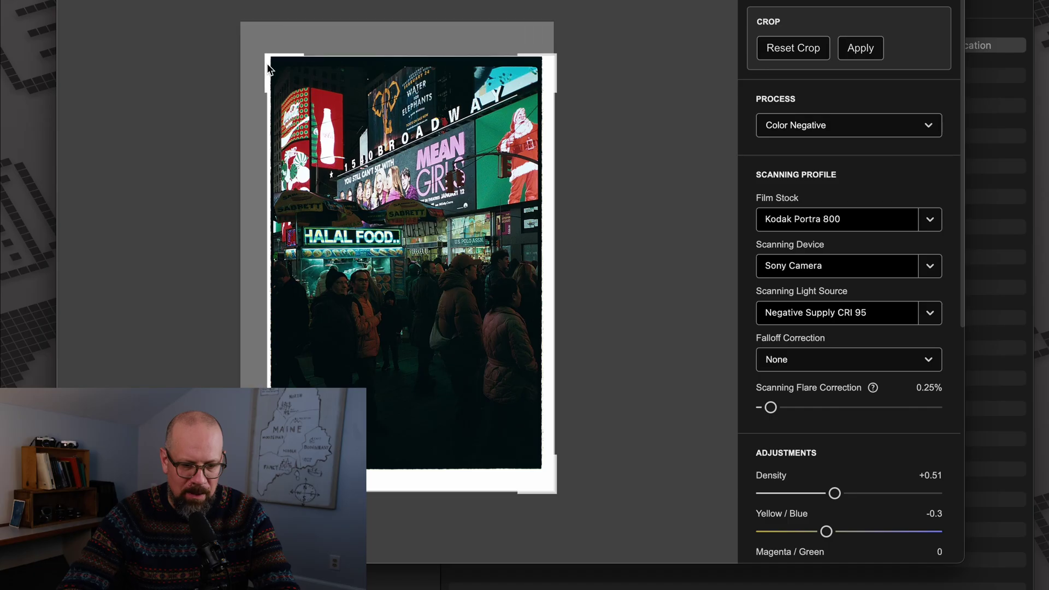
pyautogui.moveTo(552, 502); pyautogui.dragTo(534, 468)
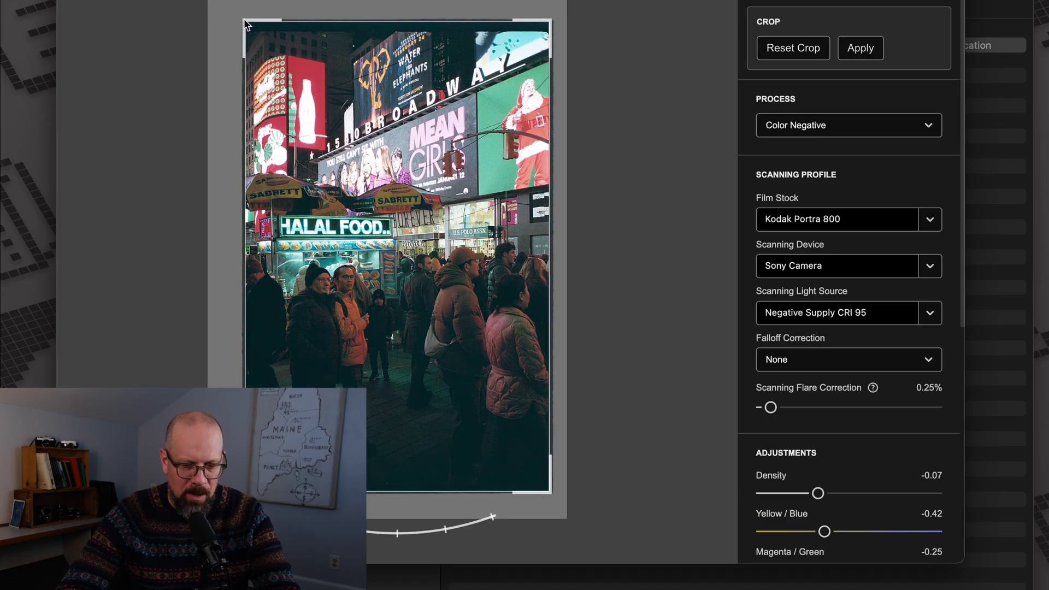
pyautogui.moveTo(243, 18); pyautogui.dragTo(246, 28)
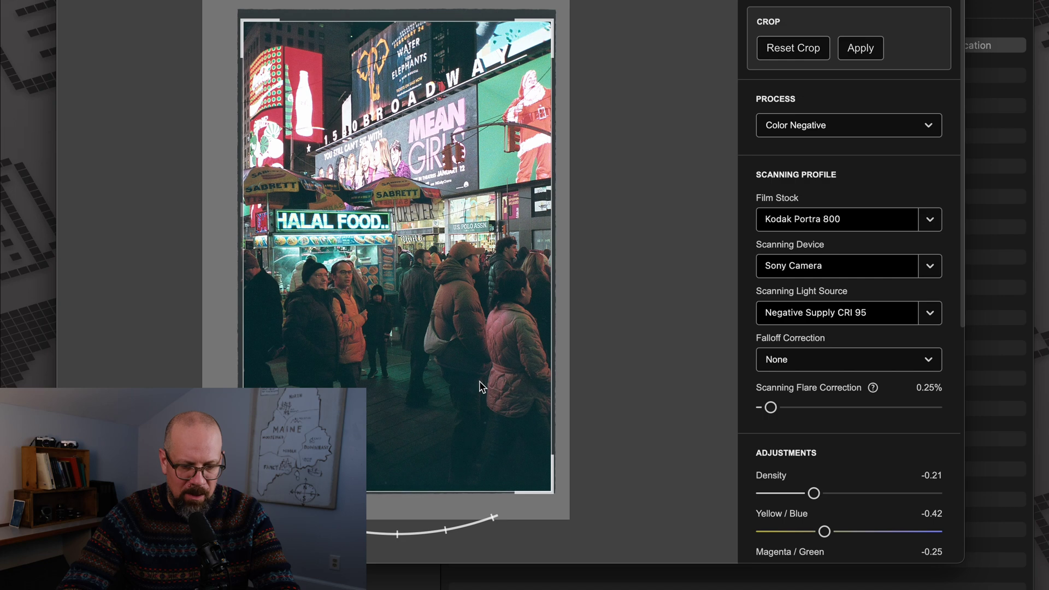
pyautogui.press('Return')
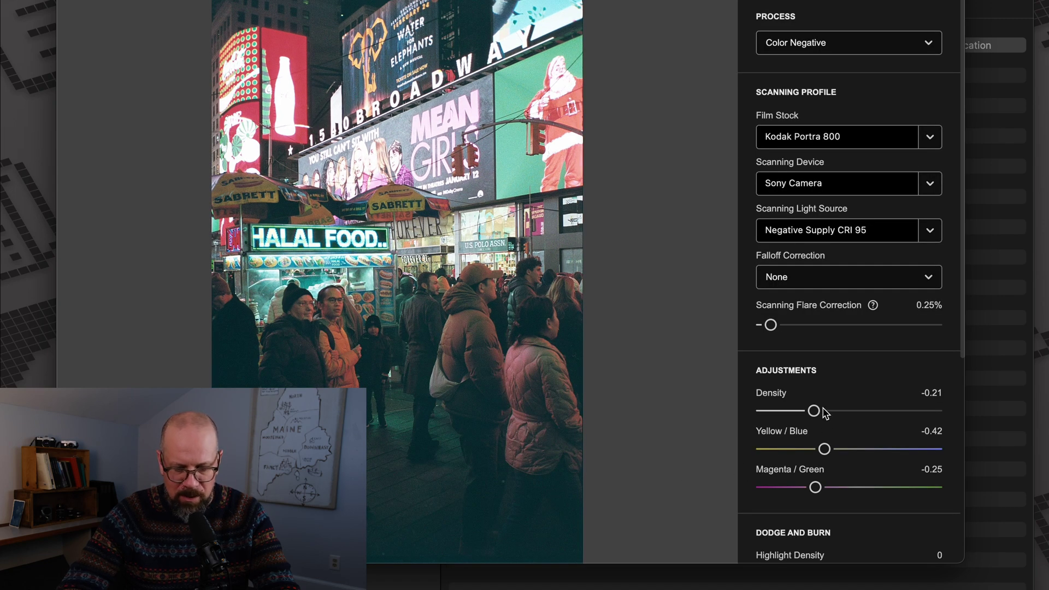
# - Set Density to +0.27 and Magenta/Green to -0.45, then return to the grid
pyautogui.moveTo(814, 411); pyautogui.dragTo(830, 414)
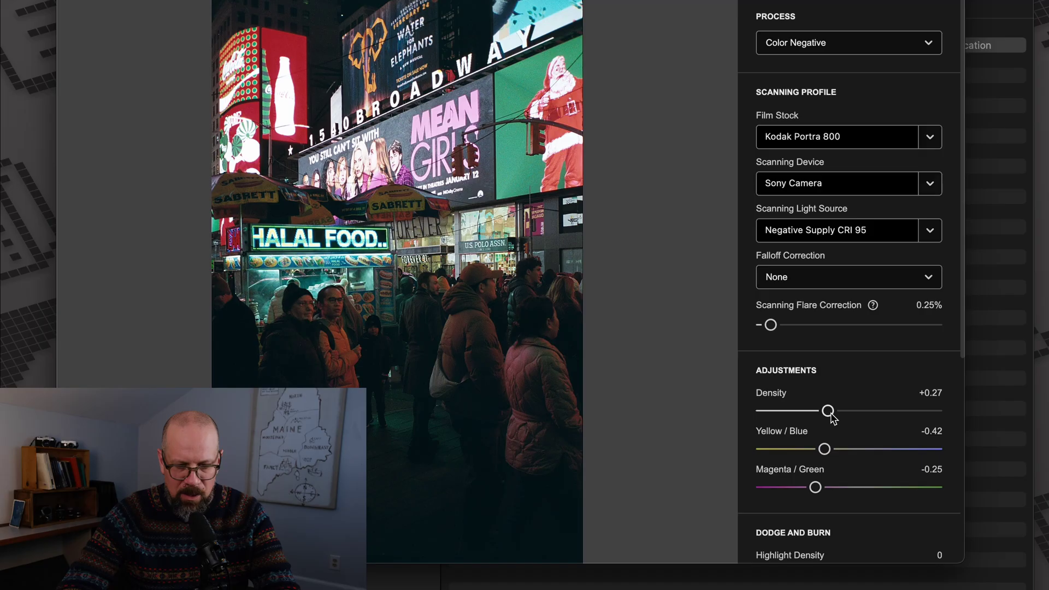
pyautogui.moveTo(817, 490); pyautogui.dragTo(814, 492)
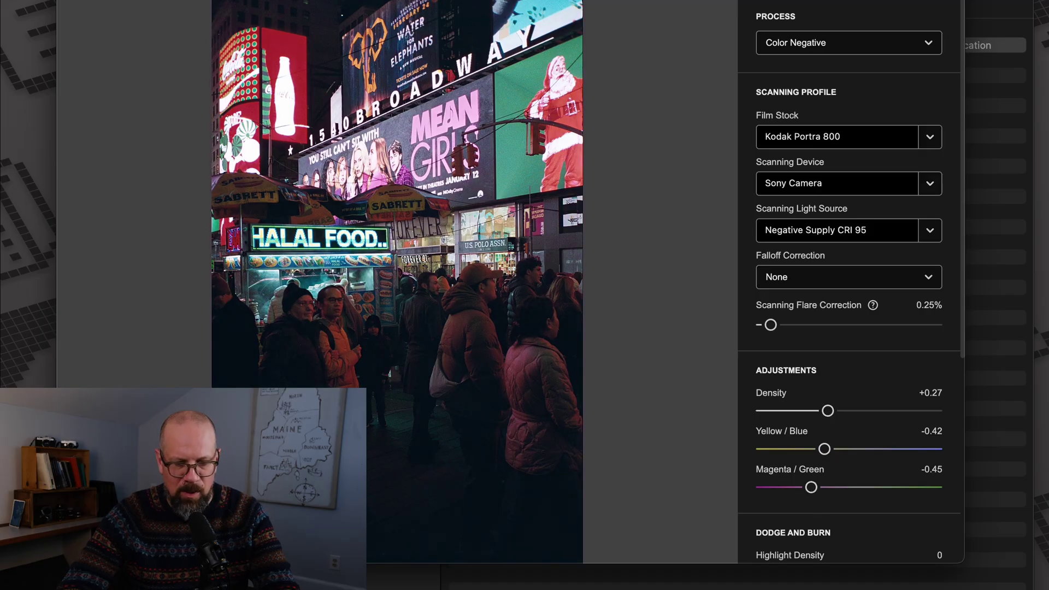
pyautogui.press('Escape')
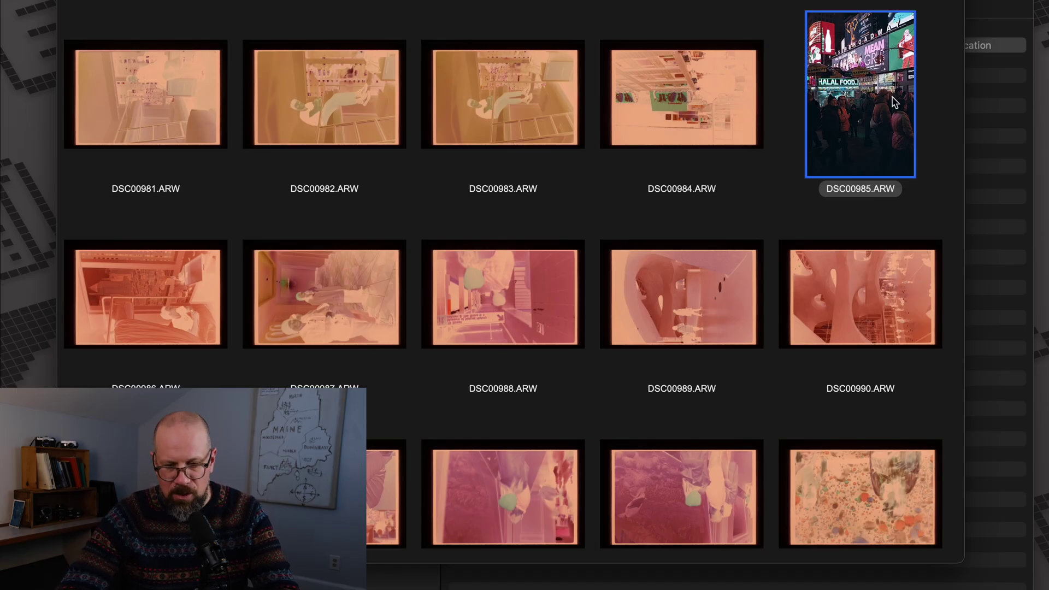
# - Paste the previous photo's settings onto DSC00990, open it, and nudge the crop slightly down
pyautogui.click(842, 310)
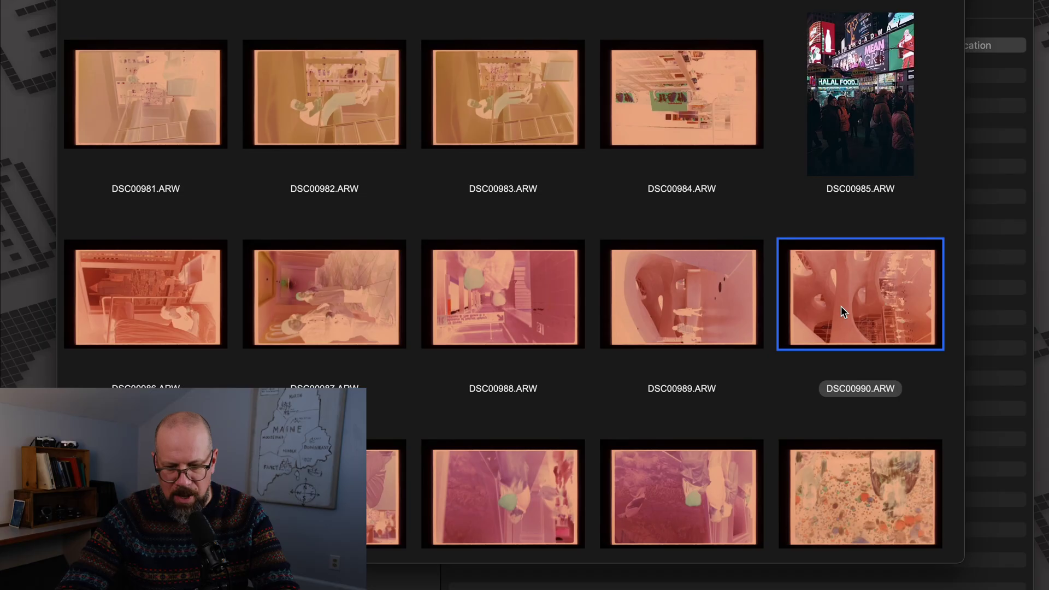
pyautogui.press('super+shift+v')
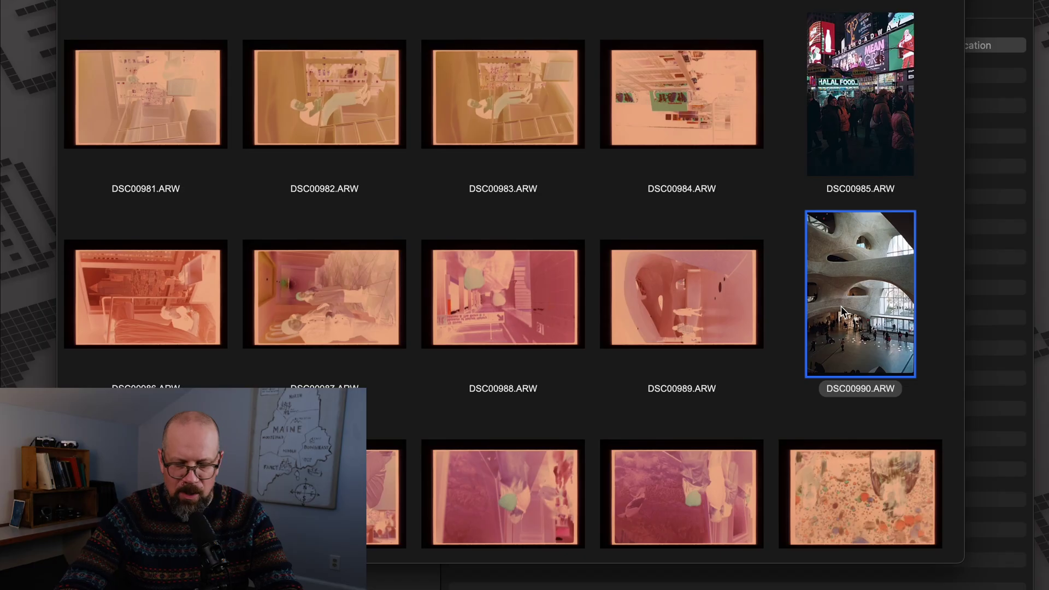
pyautogui.doubleClick(842, 311)
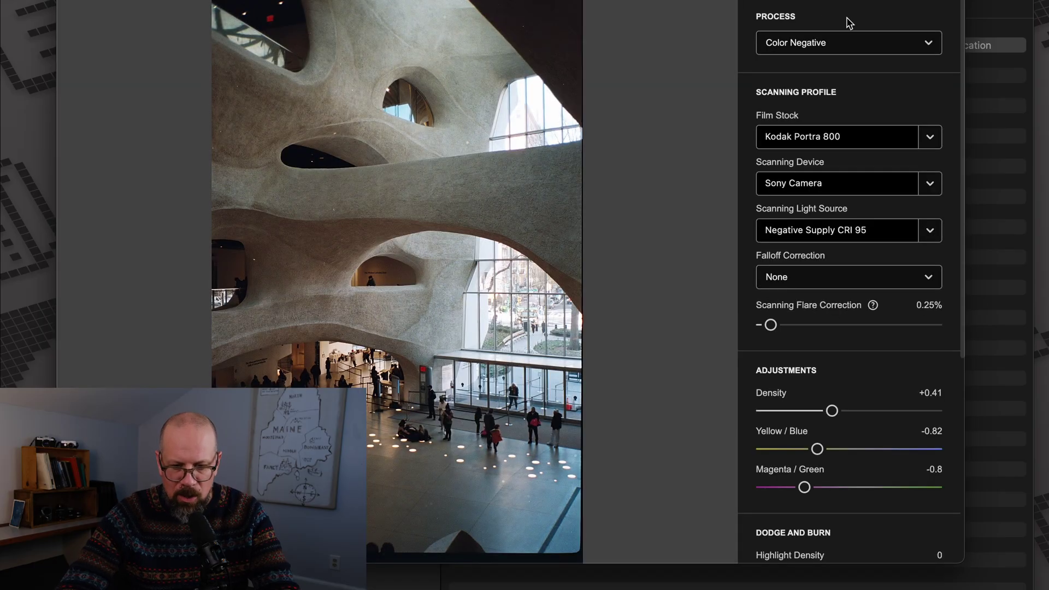
pyautogui.press('c')
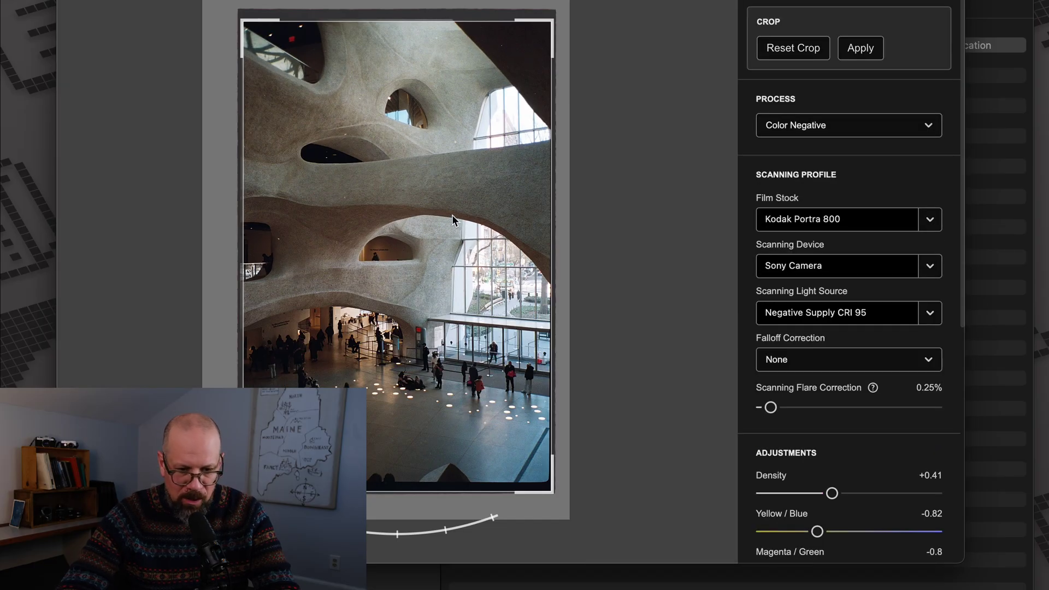
pyautogui.moveTo(451, 214); pyautogui.dragTo(451, 225)
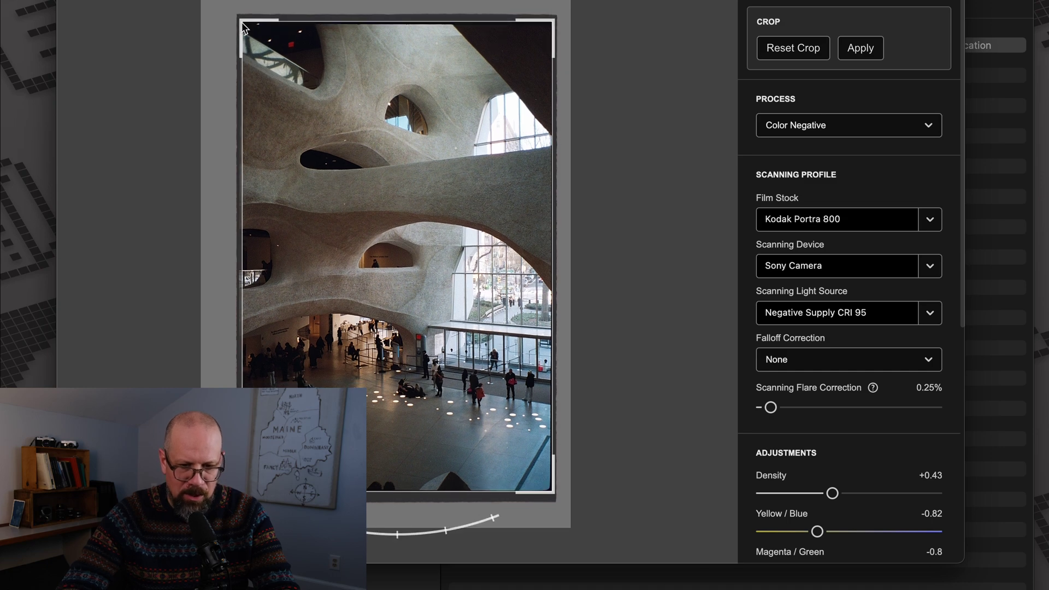
pyautogui.press('Return')
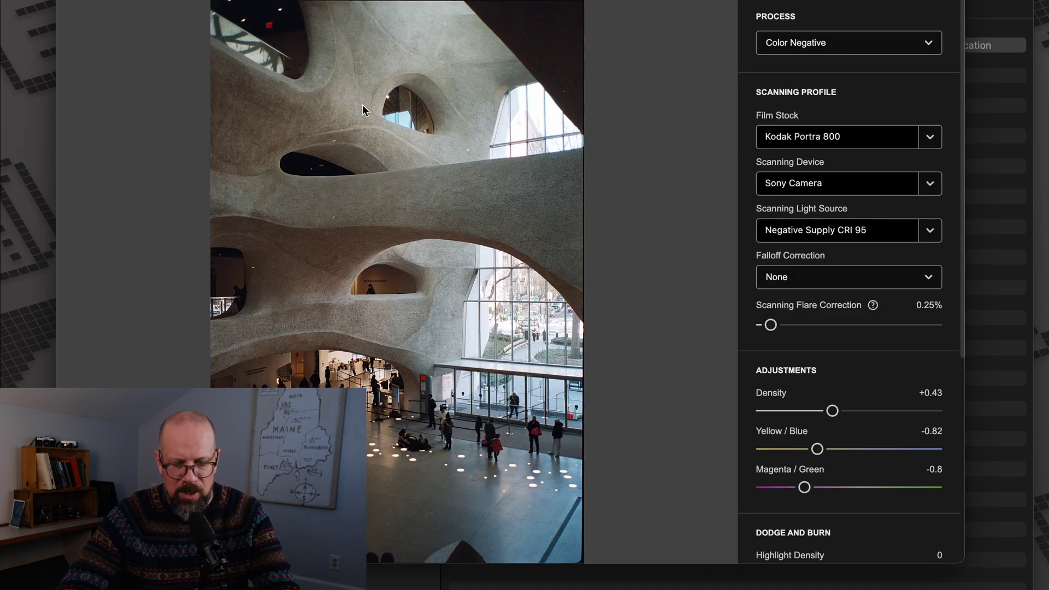
# - Restart FilmLab 3.3 and batch-convert all 39 scans as Kodak Portra 800 negatives with auto crop and rotate
pyautogui.press('super+q')
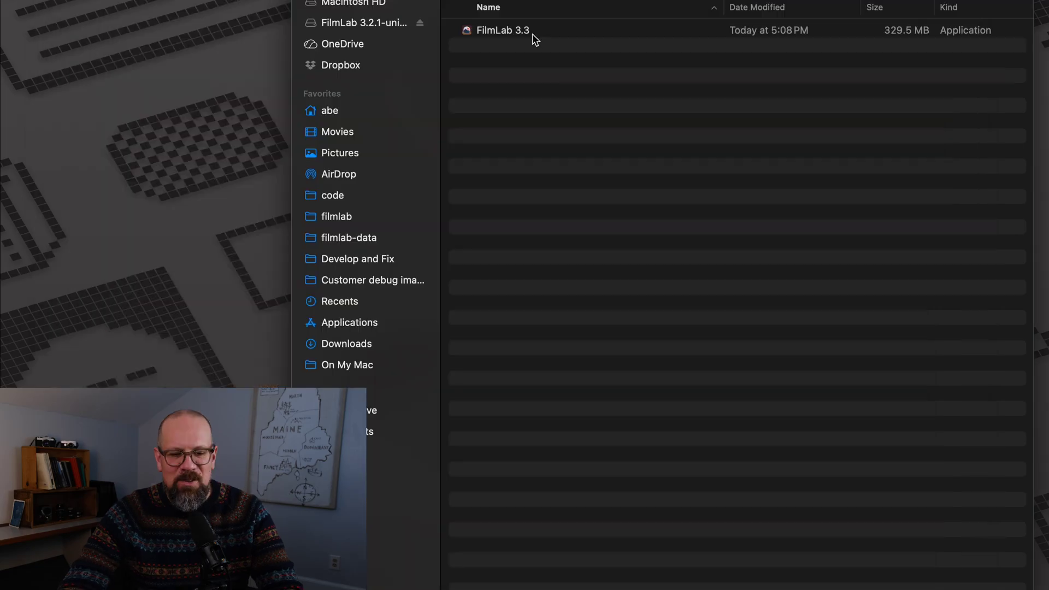
pyautogui.doubleClick(534, 34)
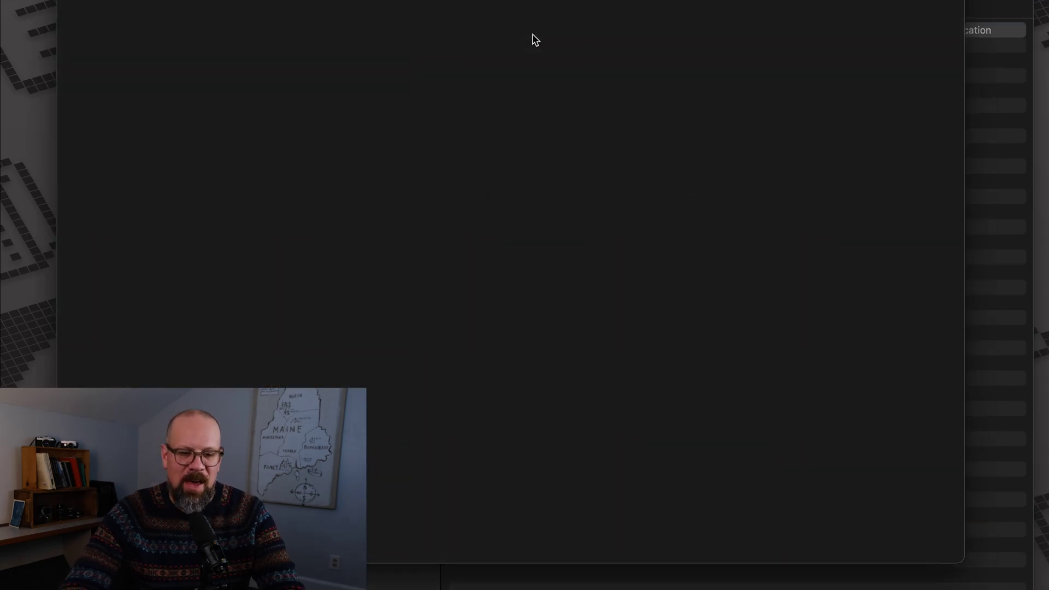
pyautogui.press('super+a')
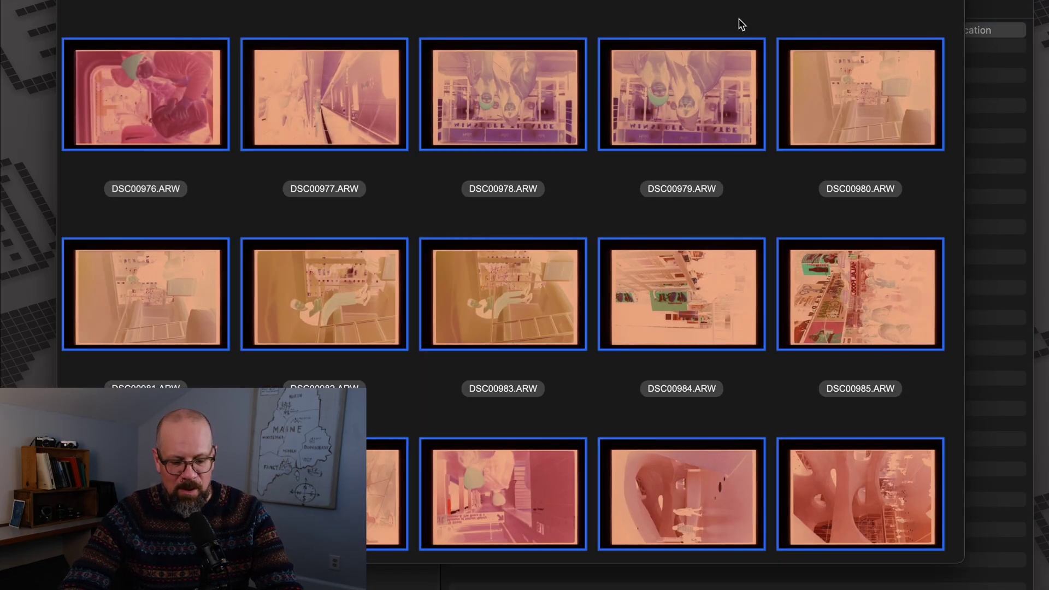
pyautogui.press('Return')
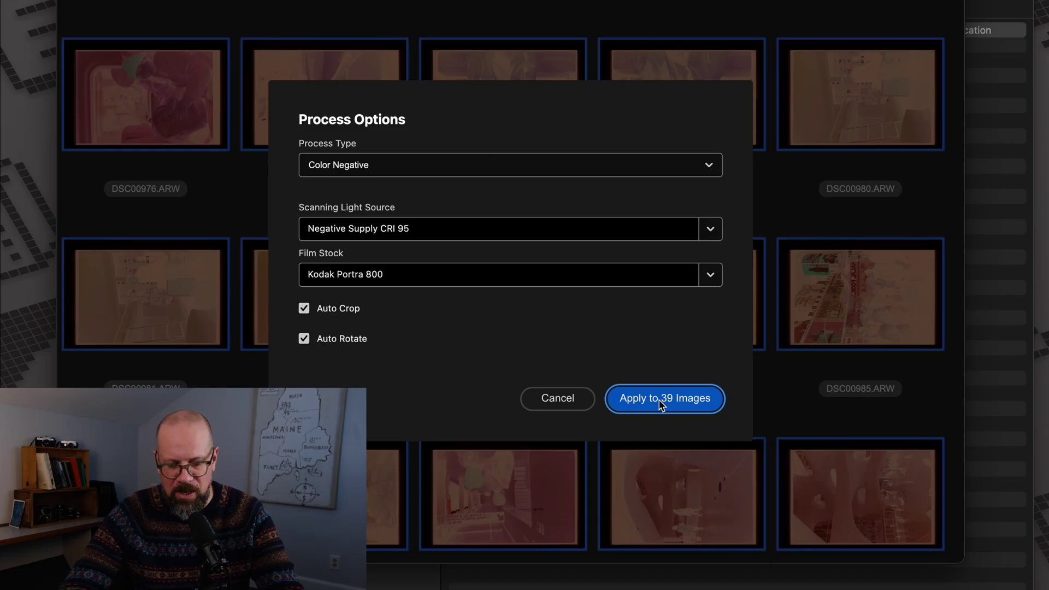
pyautogui.click(660, 402)
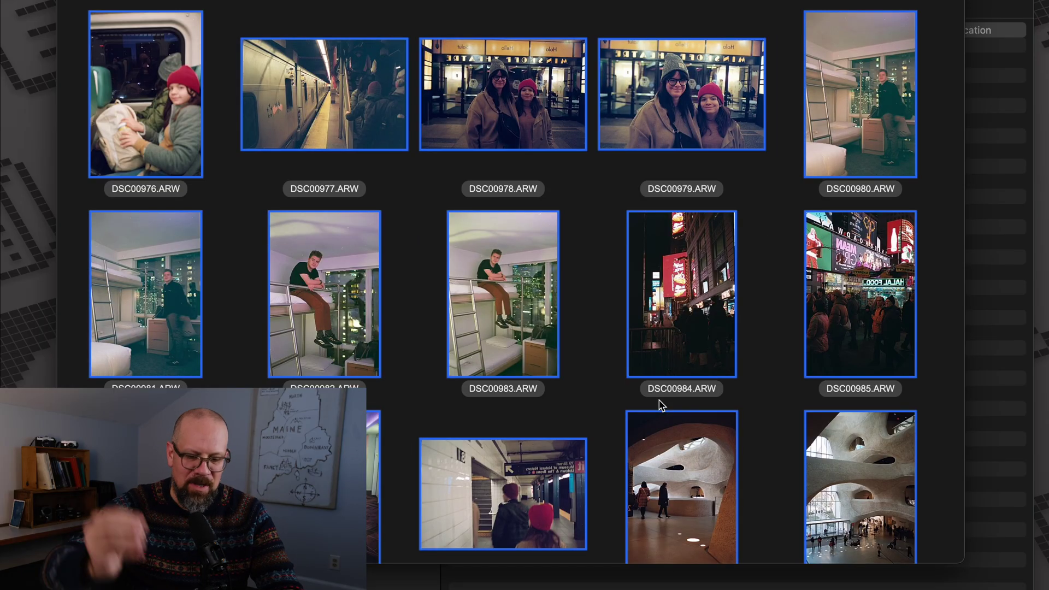
# - Scroll down the grid to check the converted frames through DSC01014, then back to the top
pyautogui.scroll(-3, 778, 440)
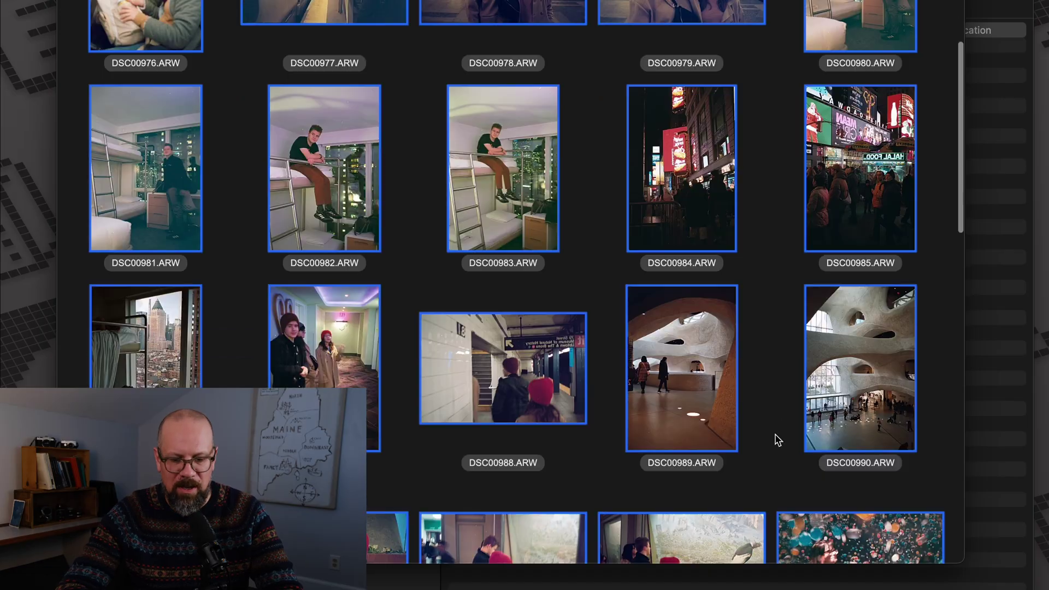
pyautogui.scroll(-15, 778, 440)
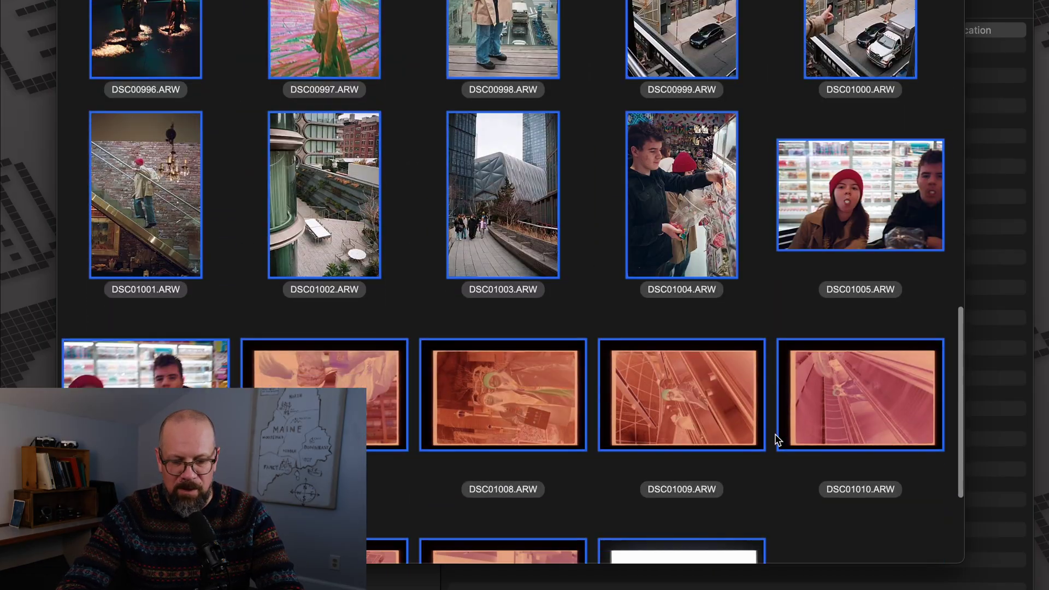
pyautogui.scroll(-4, 778, 440)
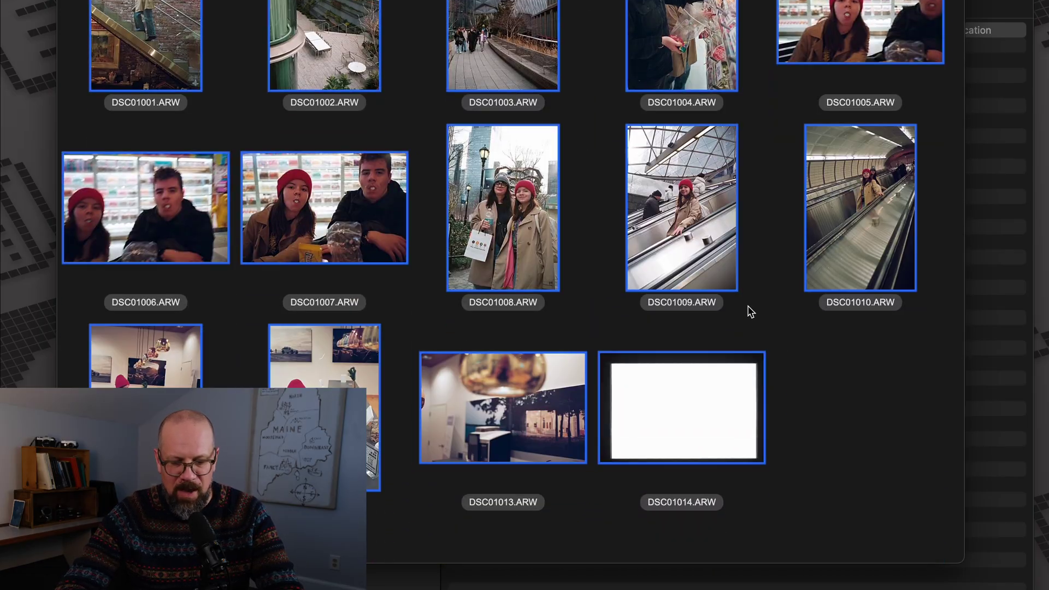
pyautogui.scroll(8, 750, 312)
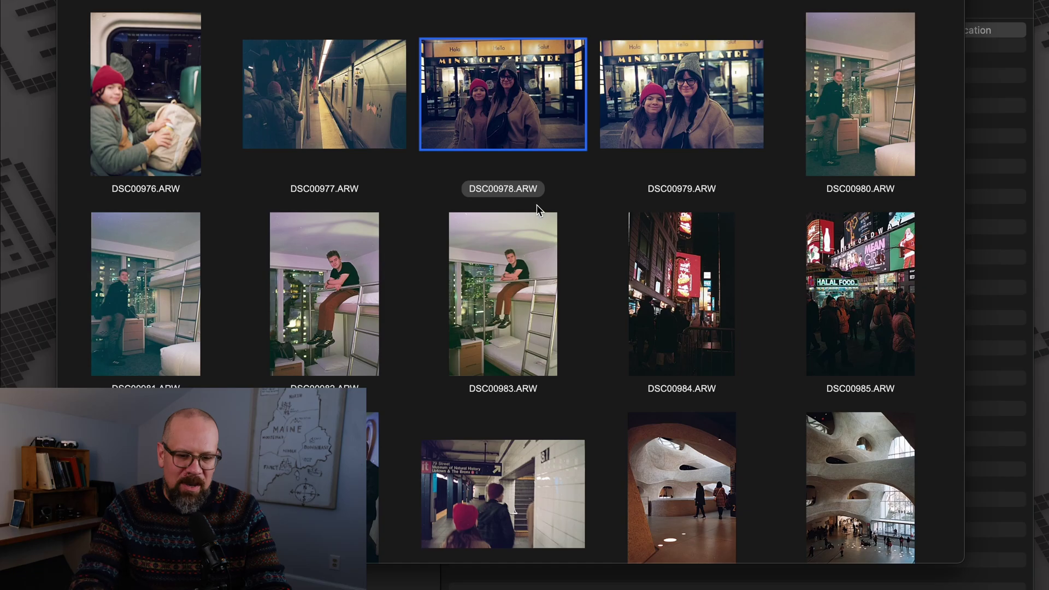
# - Open DSC00983, set Density +0.63, Yellow/Blue -0.5 and Magenta/Green -0.08, then return to the grid
pyautogui.doubleClick(494, 286)
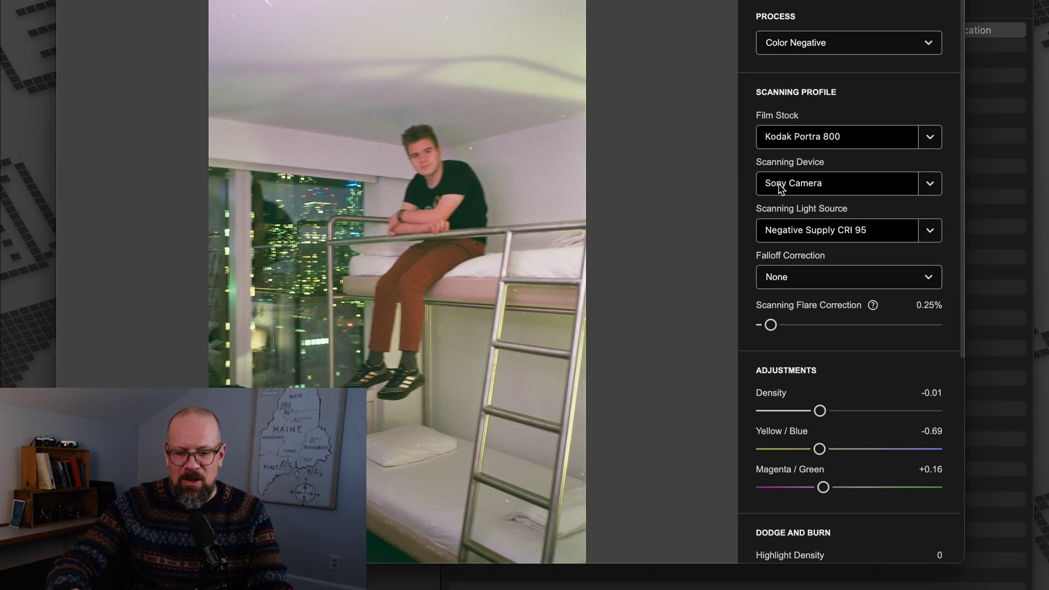
pyautogui.scroll(-4, 874, 295)
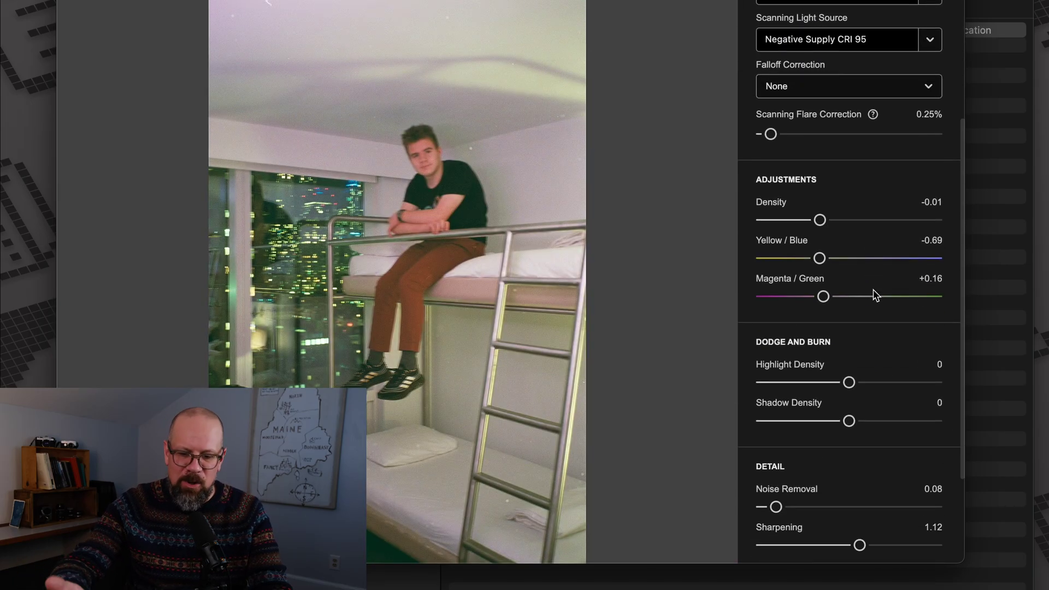
pyautogui.scroll(1, 876, 295)
pyautogui.press('c')
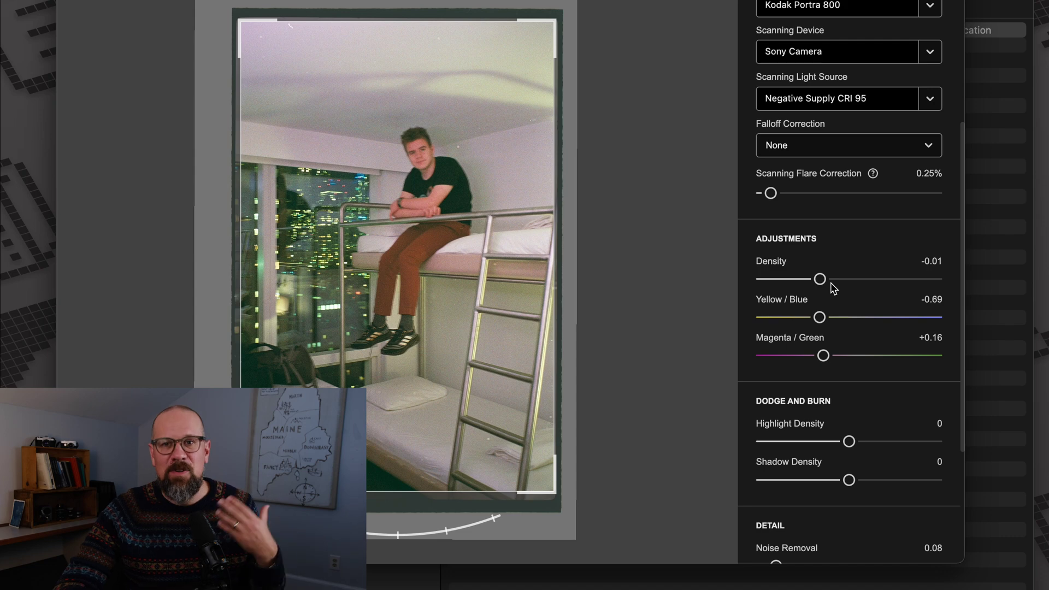
pyautogui.moveTo(823, 282); pyautogui.dragTo(839, 284)
pyautogui.moveTo(824, 360); pyautogui.dragTo(821, 360)
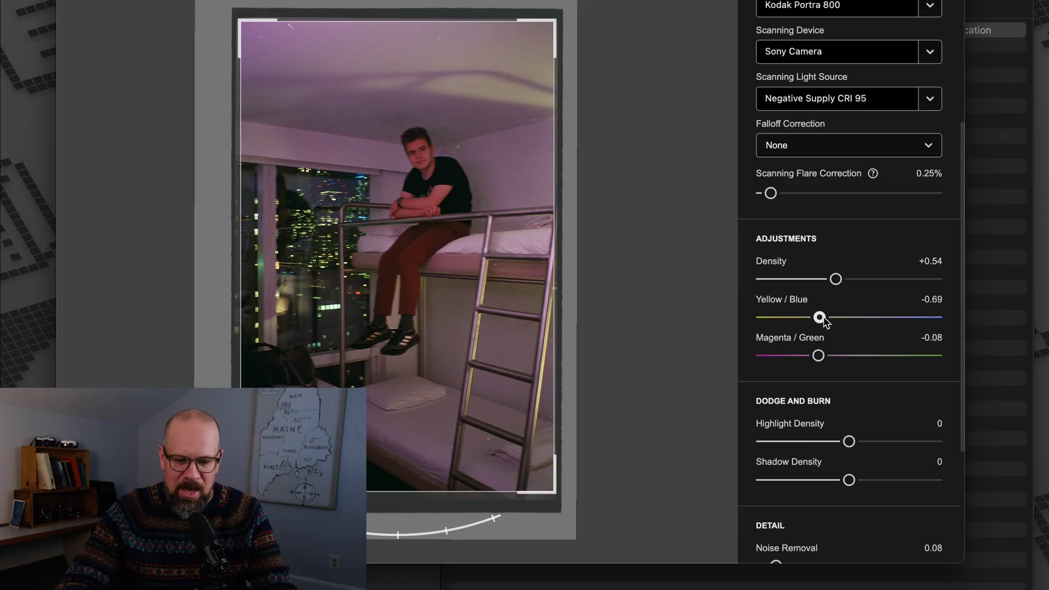
pyautogui.moveTo(820, 317); pyautogui.dragTo(823, 318)
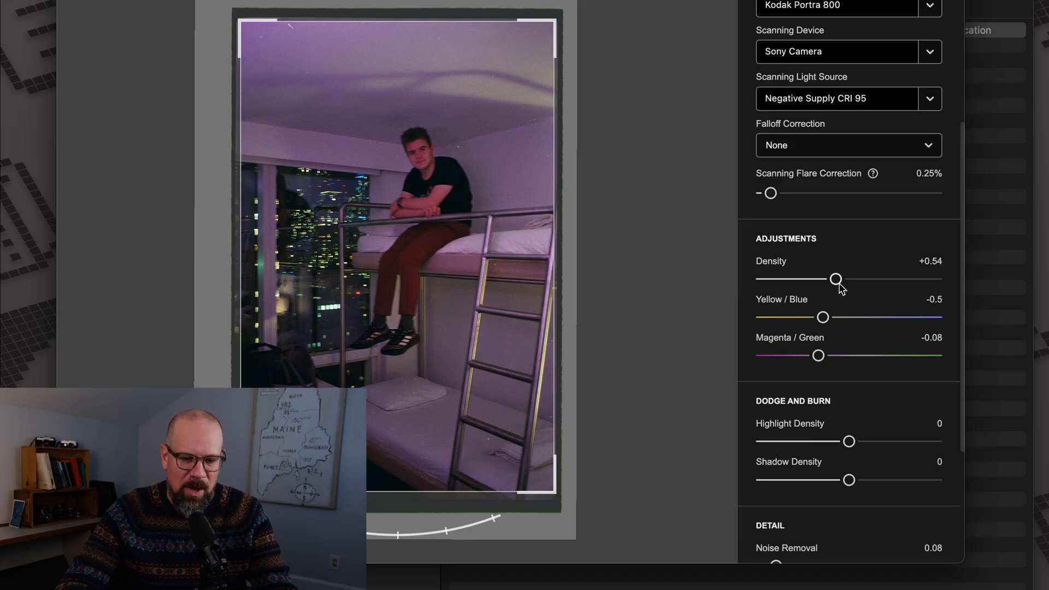
pyautogui.moveTo(836, 279); pyautogui.dragTo(839, 280)
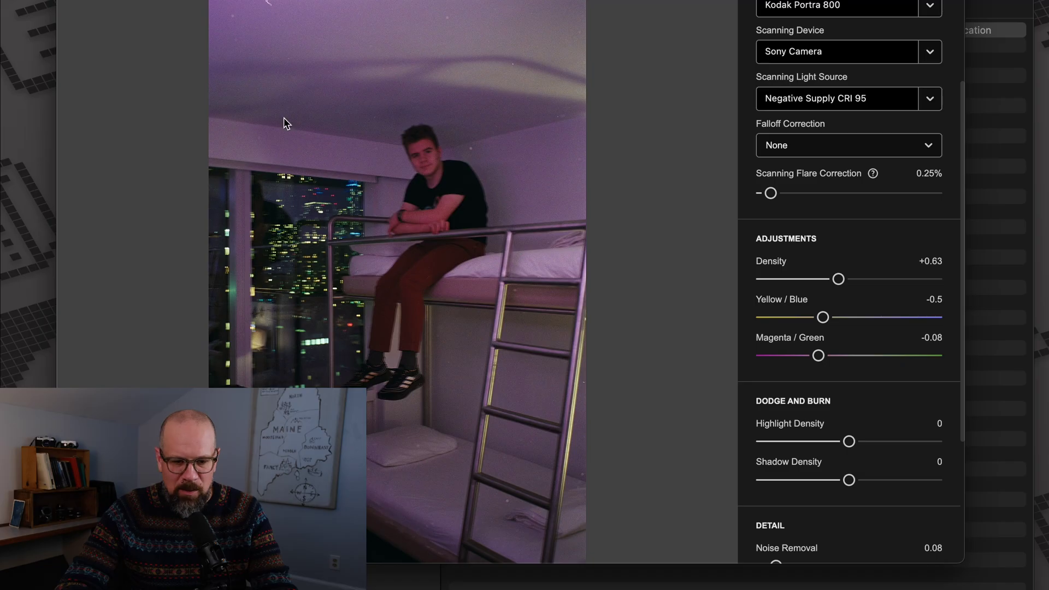
pyautogui.press('Escape')
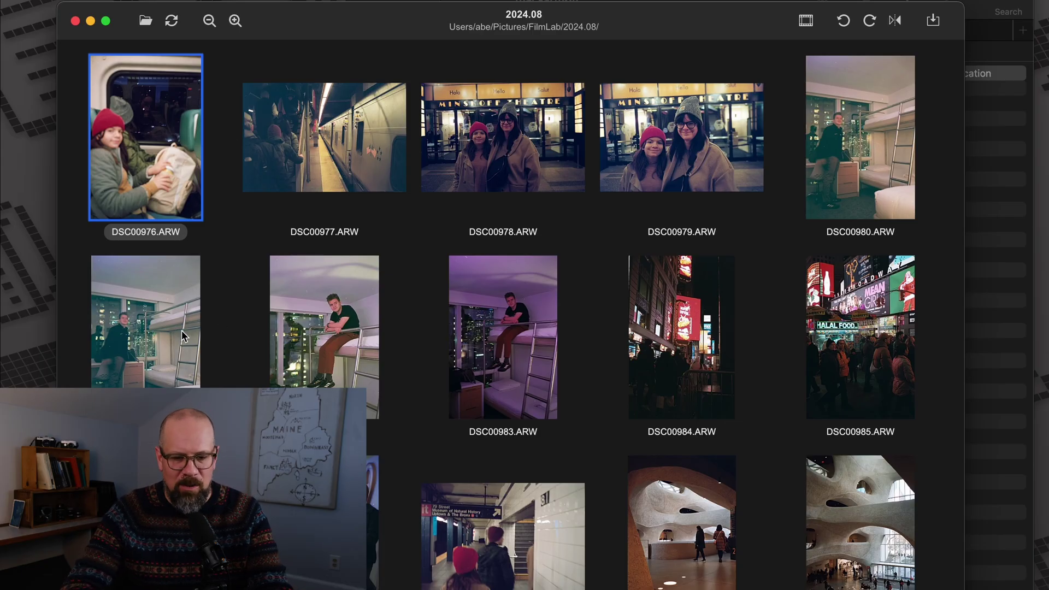
# - Export DSC00976 through DSC00980 as sRGB 8-bit JPEGs at quality 80
pyautogui.keyDown('shift'); pyautogui.click(840, 122); pyautogui.keyUp('shift')
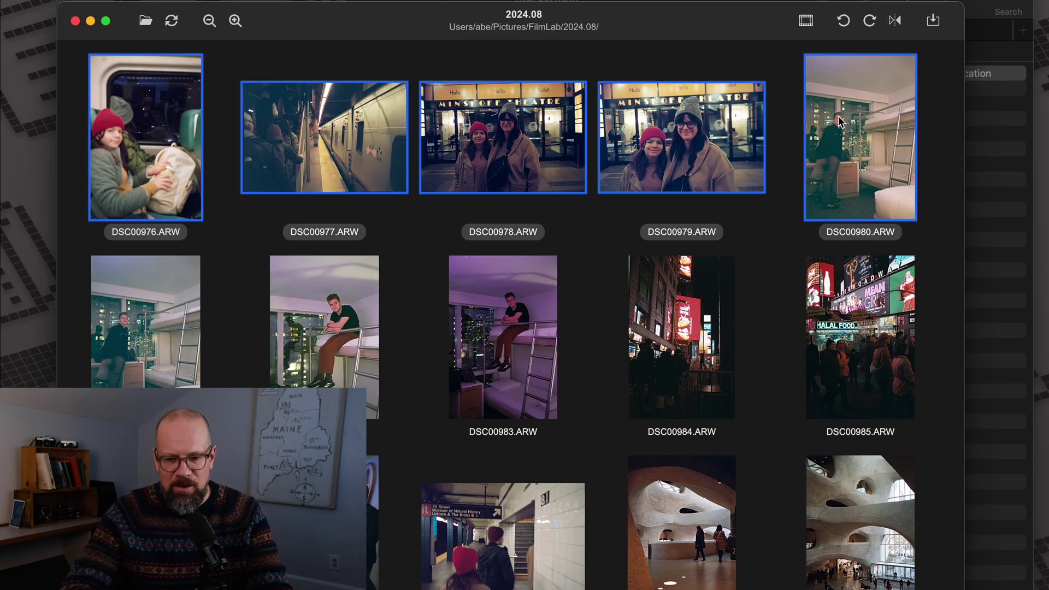
pyautogui.press('super+e')
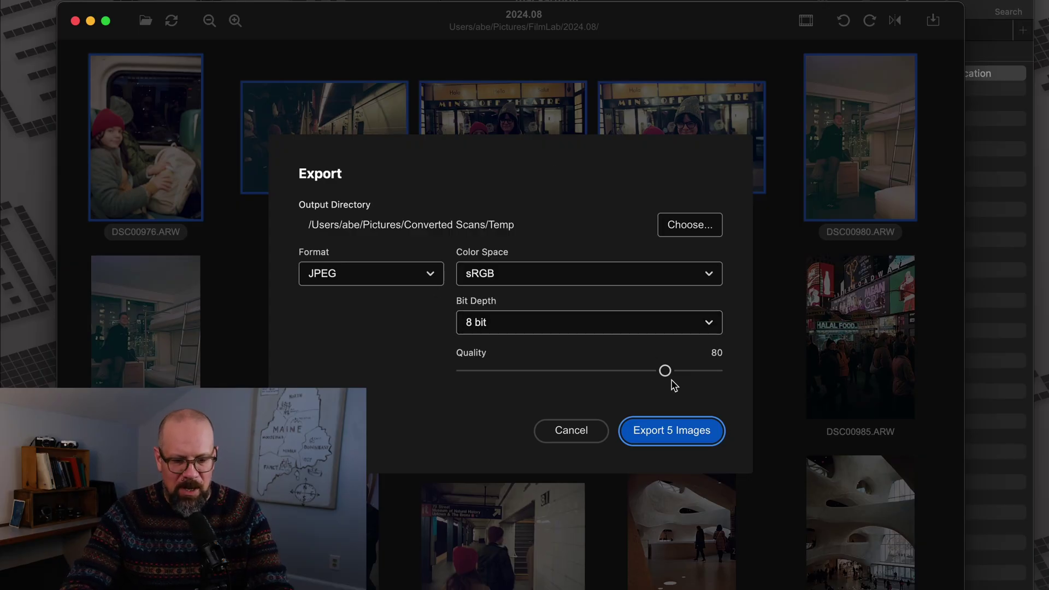
pyautogui.click(679, 437)
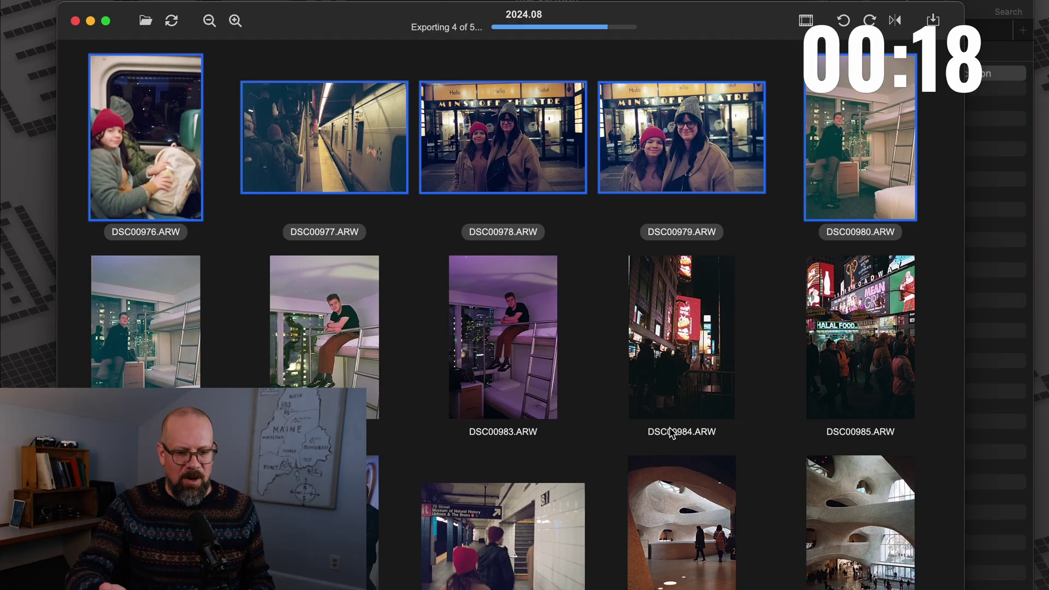
# - Open DSC00978's options menu, dismiss it, and select only DSC00977
pyautogui.rightClick(535, 182)
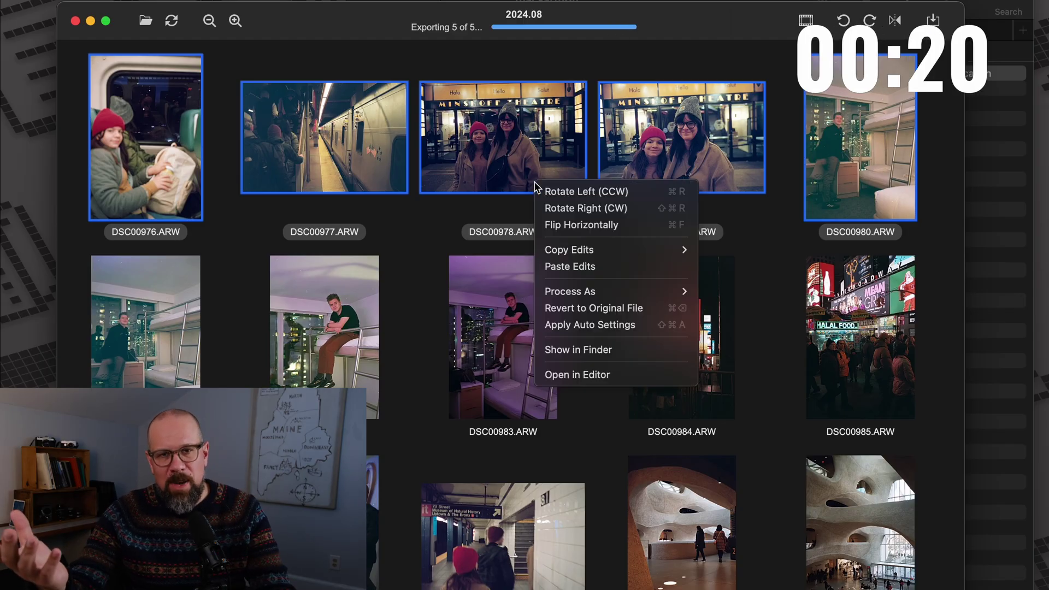
pyautogui.click(592, 349)
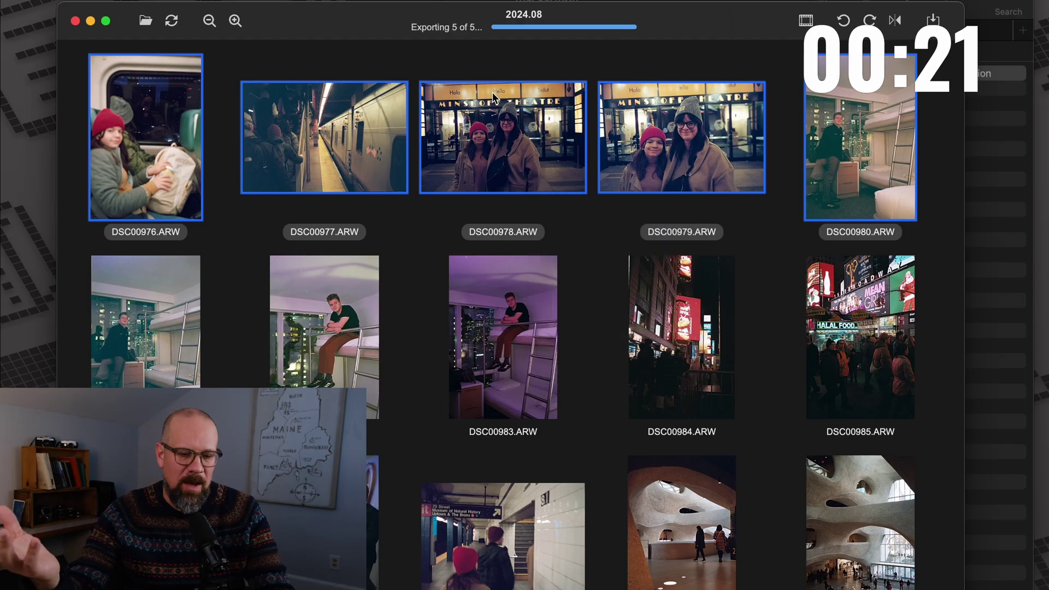
pyautogui.rightClick(521, 171)
pyautogui.click(324, 154)
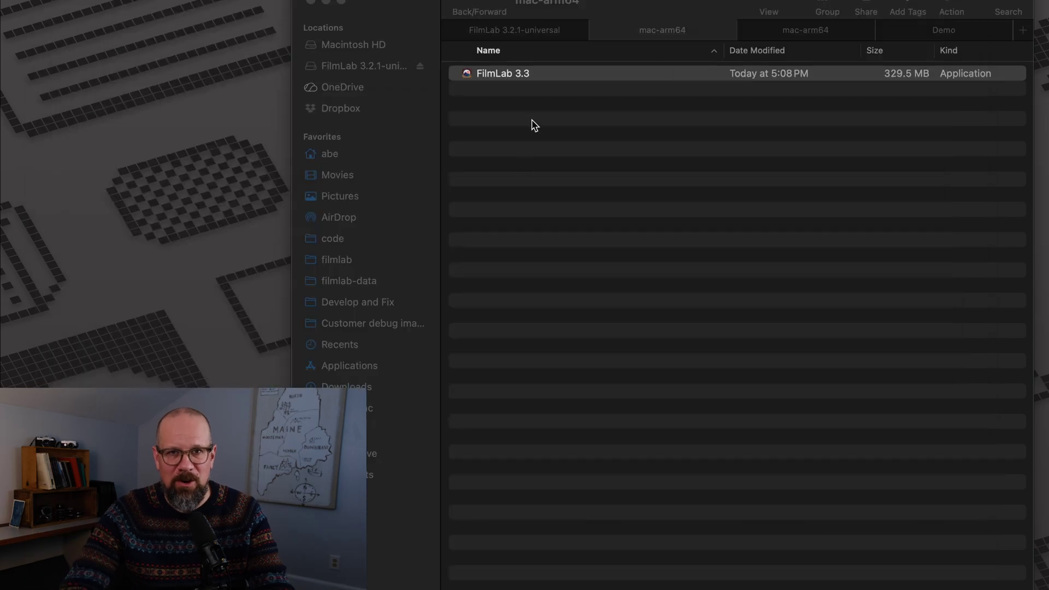
# - Launch FilmLab 3.4 from the mac-arm64 folder and re-export the same five images
pyautogui.click(778, 28)
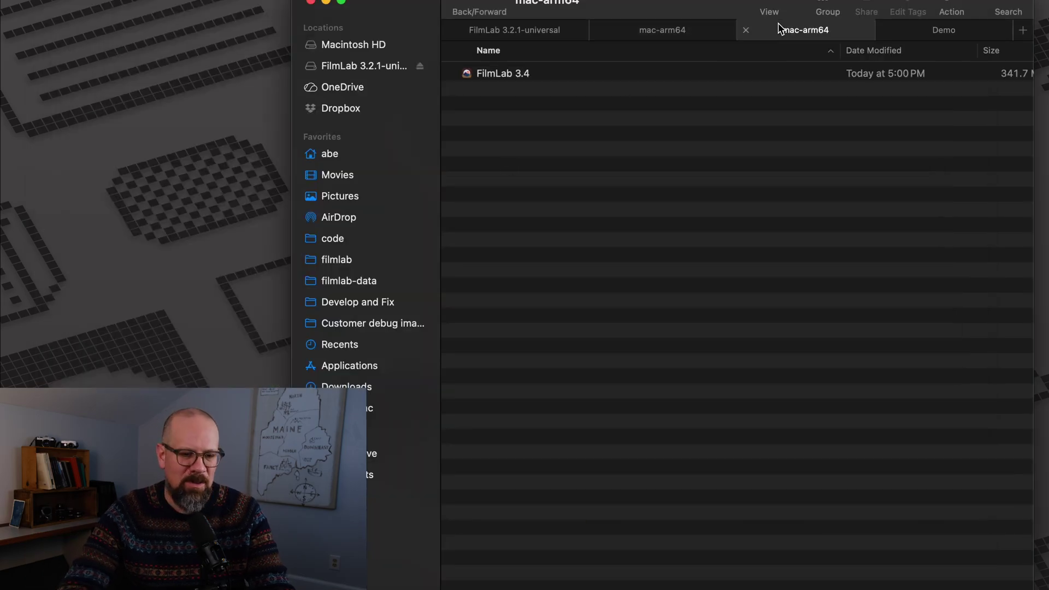
pyautogui.doubleClick(571, 82)
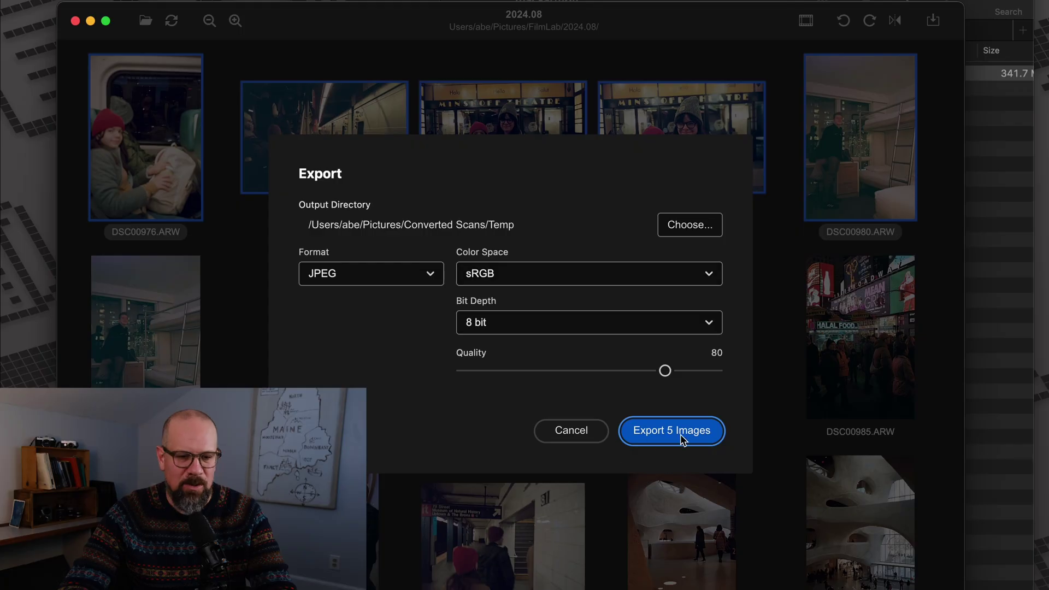
pyautogui.click(683, 440)
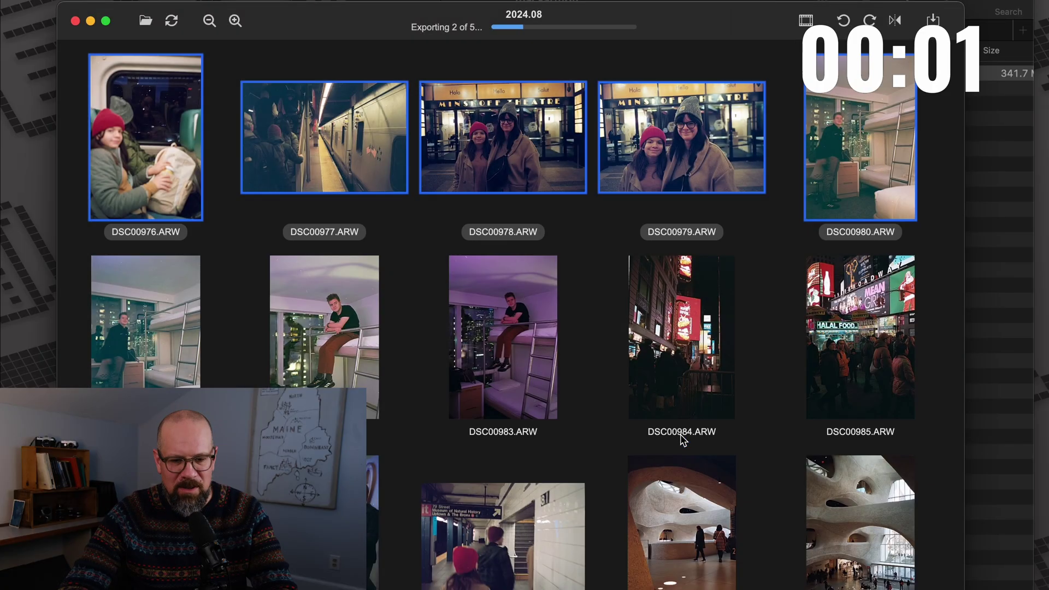